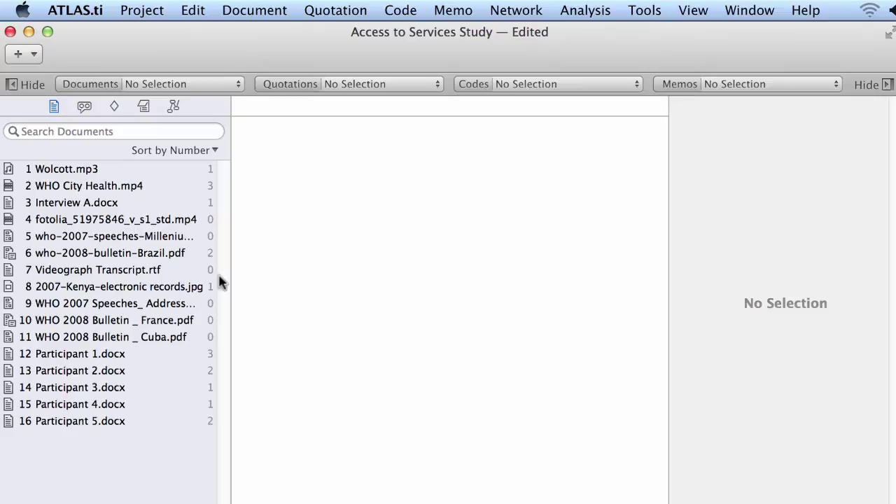
- Add a new memo and replace its default name 'Memo 1' with 'Research diary'
left_click(34, 56)
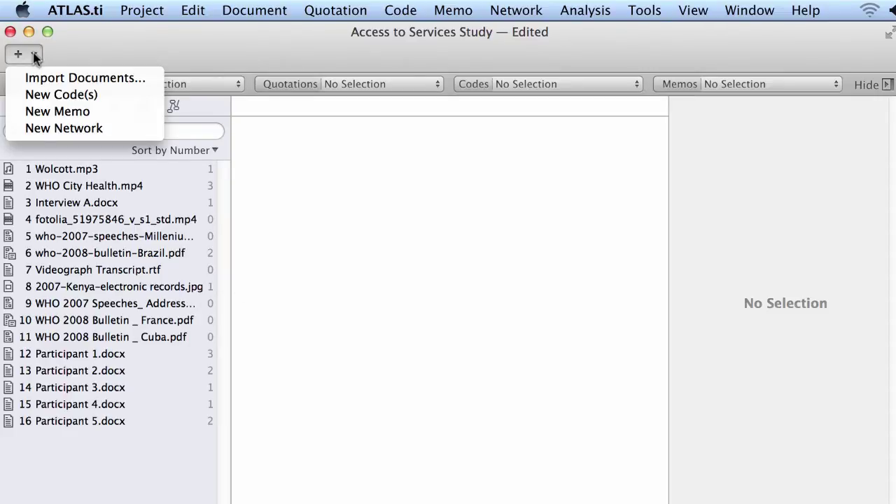
left_click(42, 113)
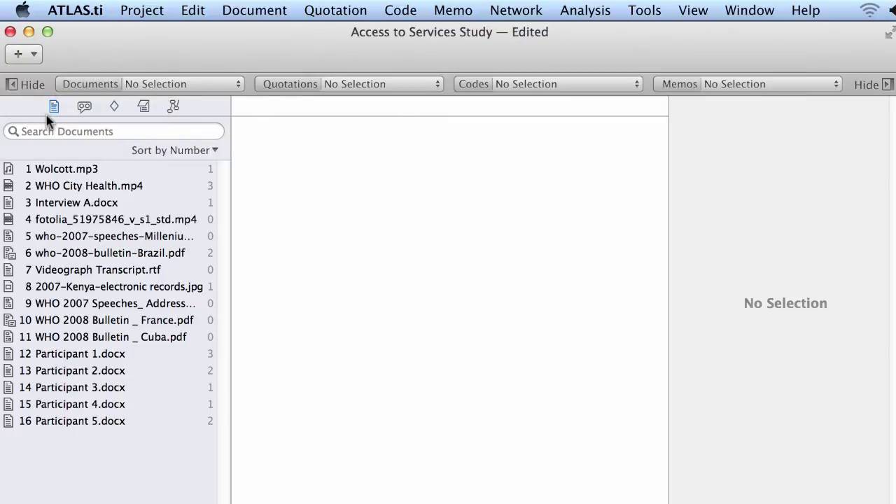
left_click(728, 136)
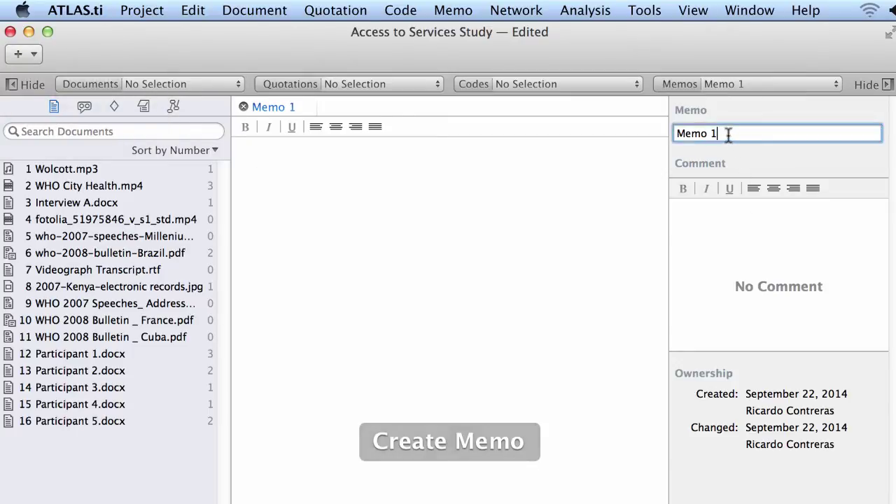
left_click_drag(728, 136, 677, 133)
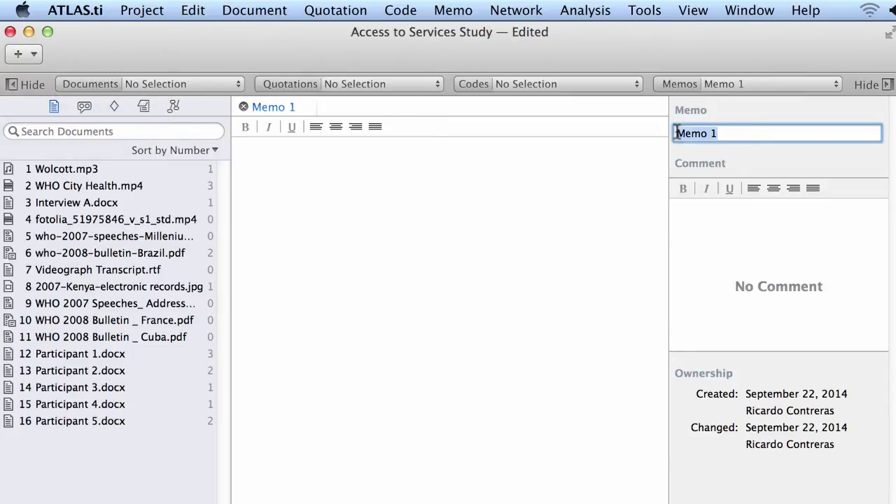
type("Research ")
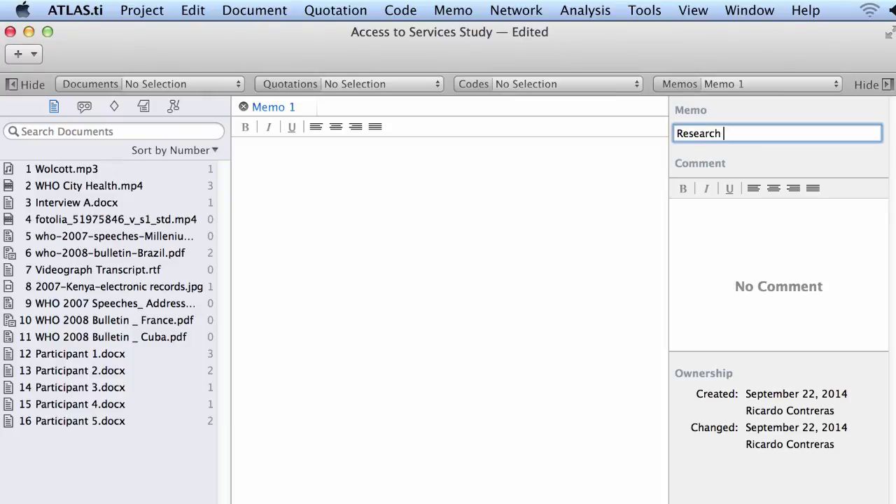
type("diary")
- Write that a set of codes was created for each research objective, then coding began
left_click(457, 160)
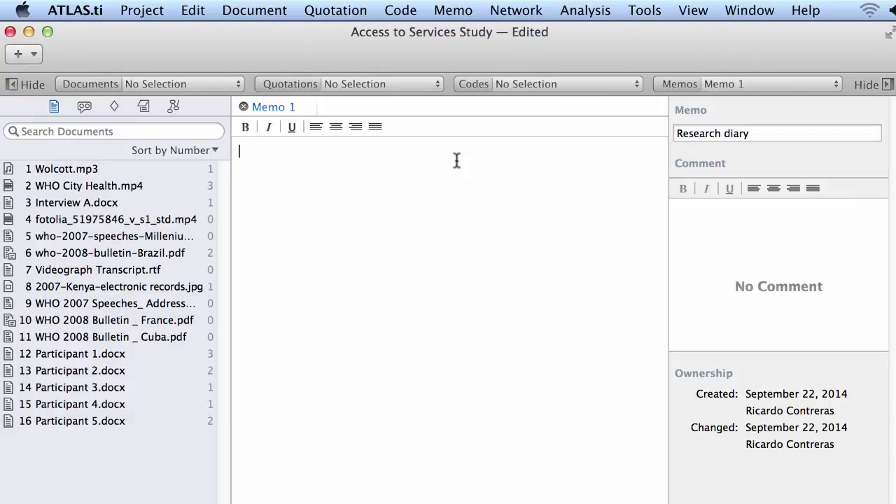
type("Today I reate")
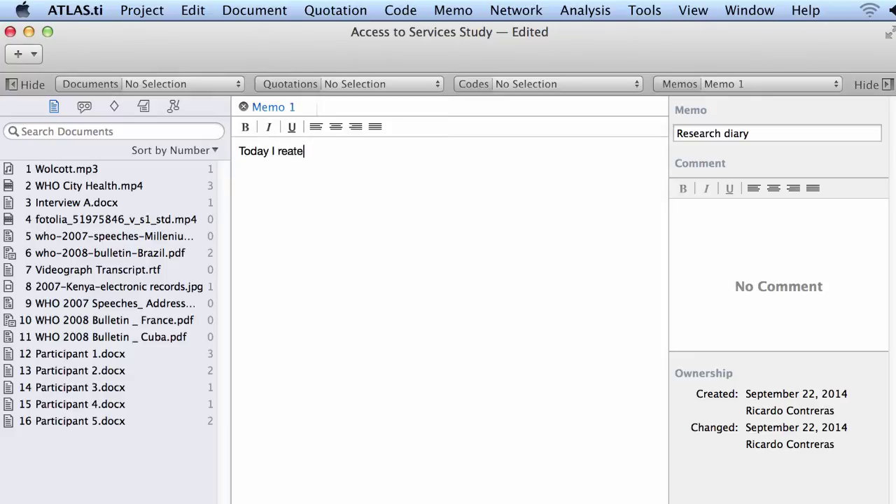
key("BackSpace")
key("BackSpace")
key("BackSpace")
key("BackSpace")
key("BackSpace")
type("created a set")
key("BackSpace")
key("BackSpace")
type("set of ")
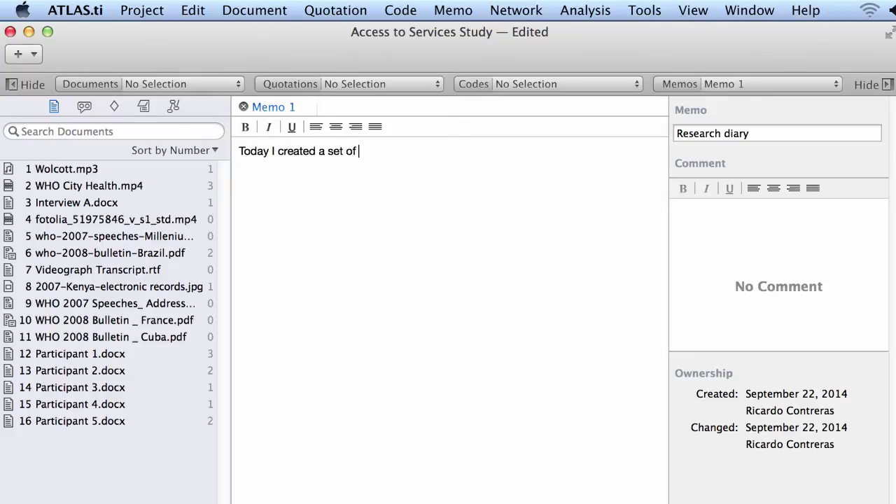
type("coddes")
key("BackSpace")
key("BackSpace")
key("BackSpace")
type("es for each one of my ")
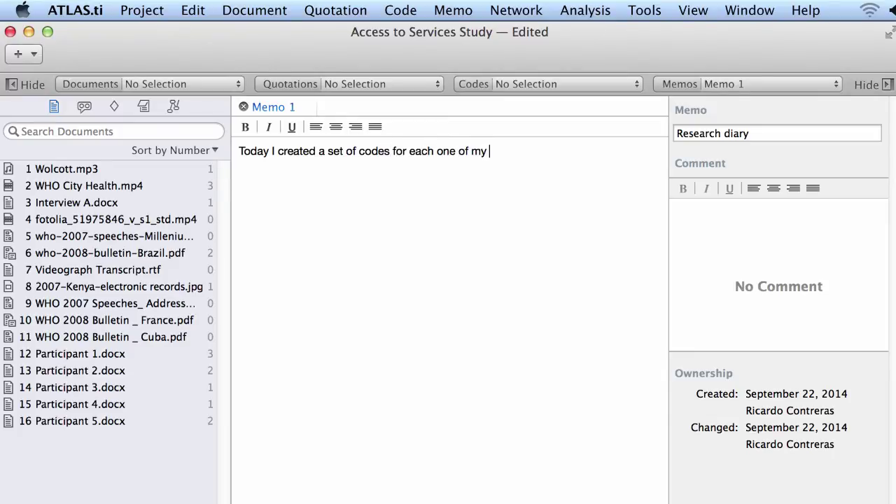
type("research objectives.  I pro")
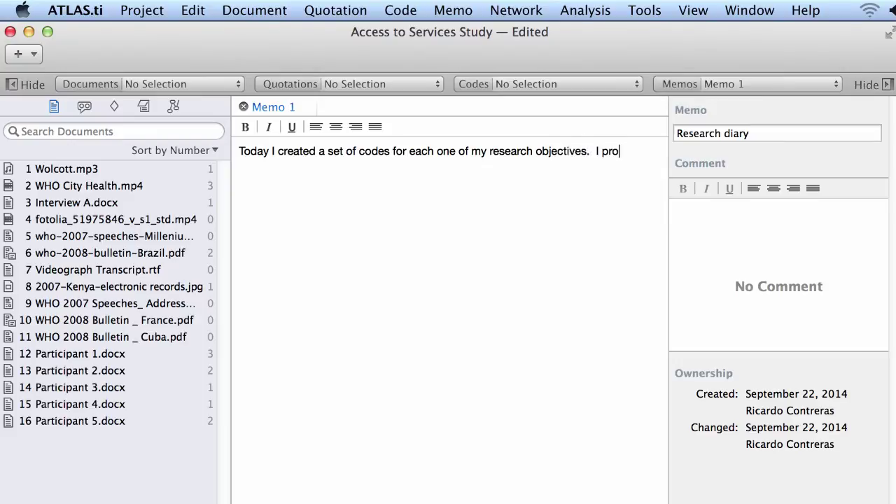
type("ceeded to code ")
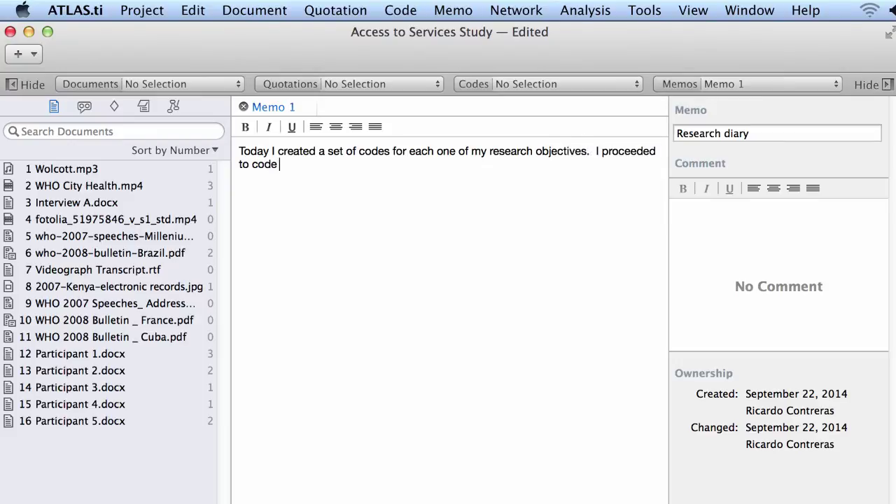
type("and as I did")
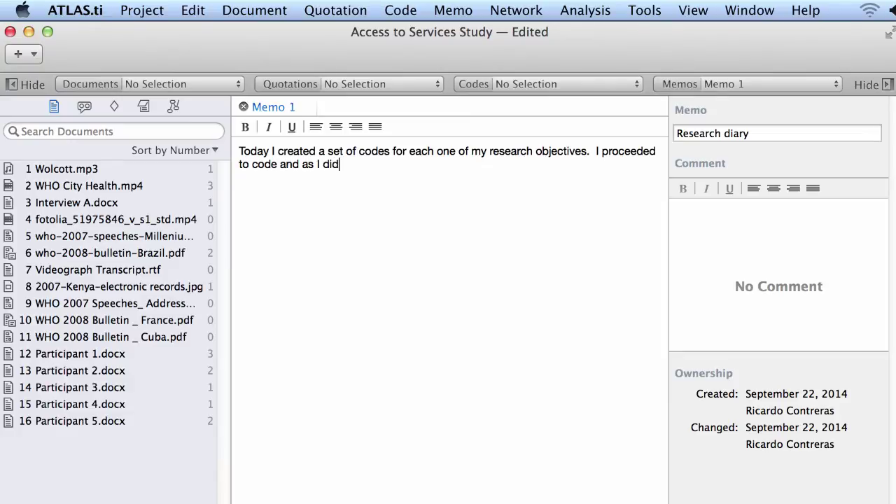
type(" that, i")
- Add that coding revealed the need for new codes, noted as '(bottom-up coming)'
key("BackSpace")
type("I found the")
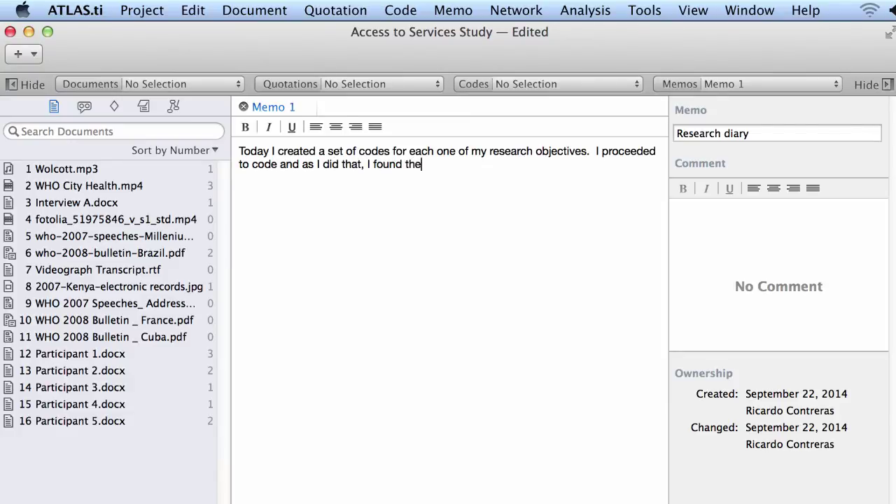
type(" need of create ")
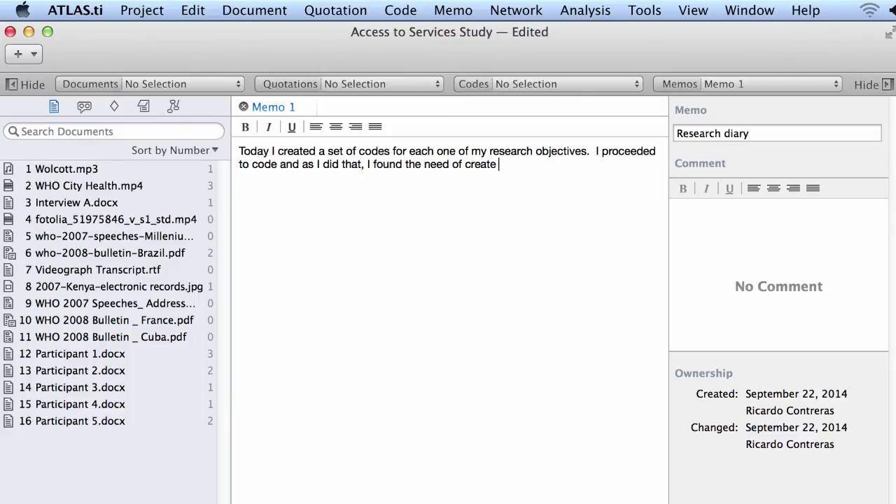
type("new codes ")
type("(")
type("bo")
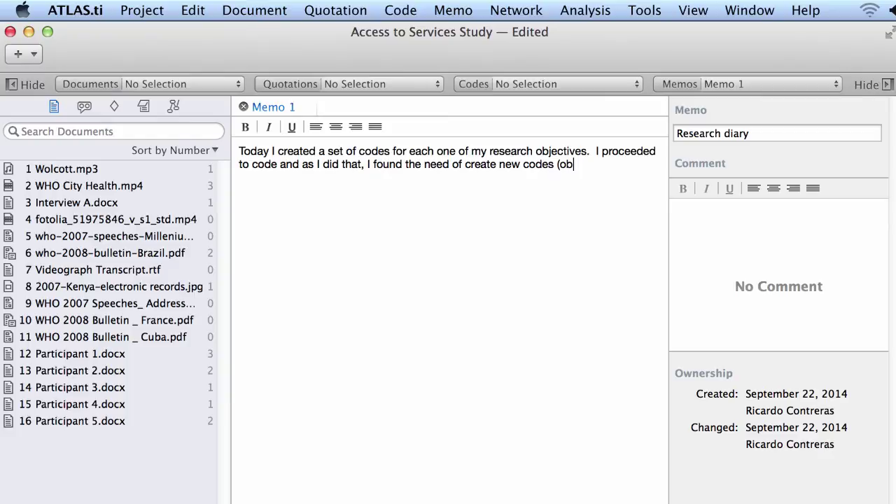
key("BackSpace")
key("BackSpace")
key("BackSpace")
type("(bottomee")
key("BackSpace")
type("-up code")
key("BackSpace")
key("BackSpace")
key("BackSpace")
key("BackSpace")
key("BackSpace")
key("BackSpace")
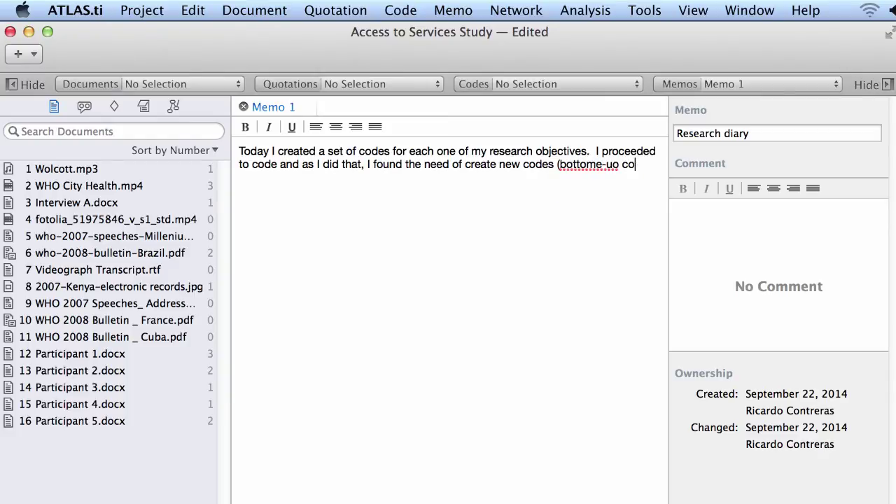
type("p coming)")
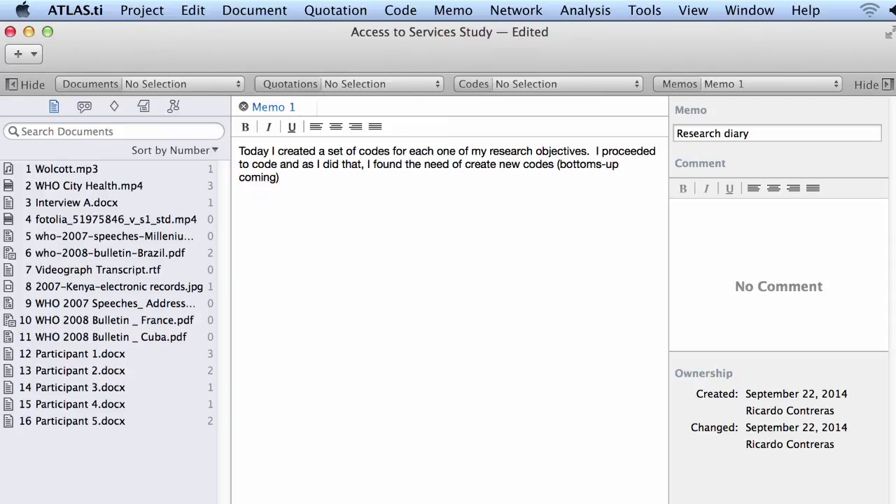
type(".")
- Select the Research diary memo, then open 12 Participant 1.docx from the Documents list
left_click(144, 106)
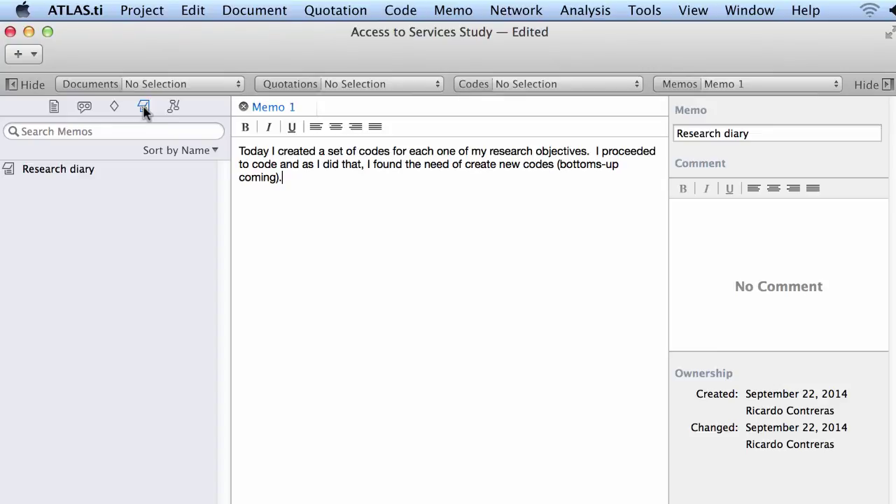
left_click(82, 171)
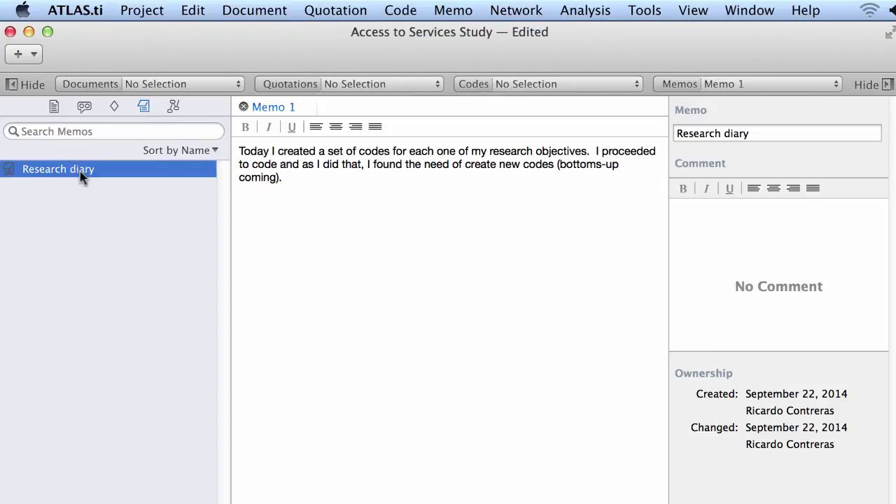
left_click(55, 107)
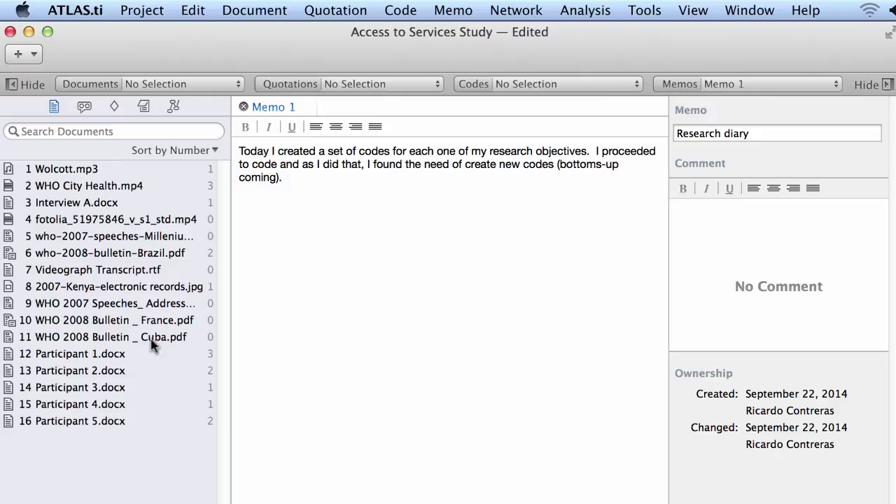
left_click(140, 354)
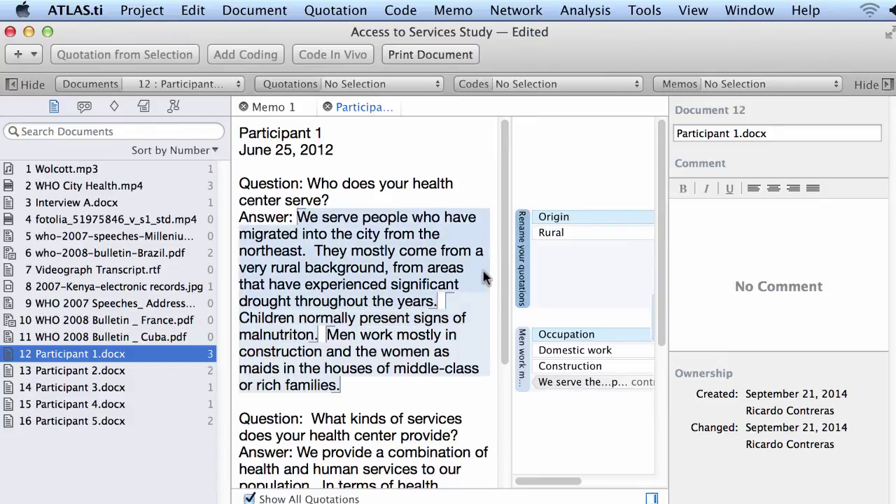
- Hide the inspector, widen the coding margin, and drag Research diary onto the first answer's Origin quotation
left_click(143, 109)
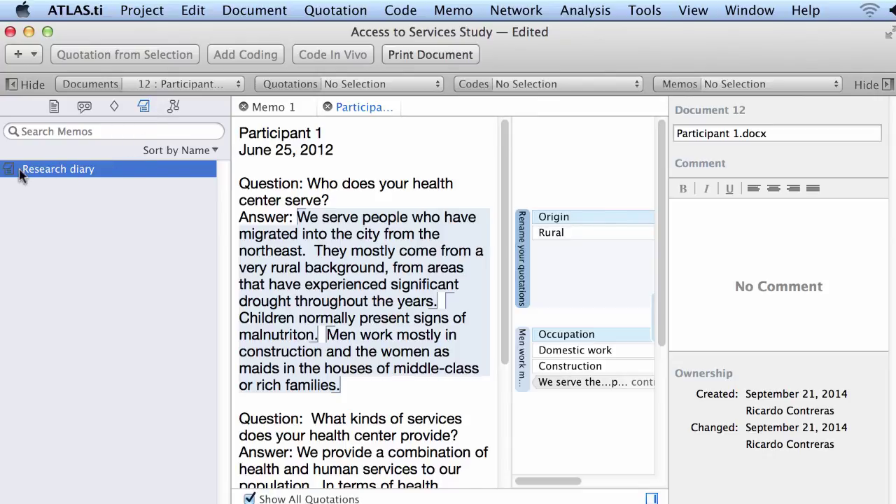
left_click(883, 85)
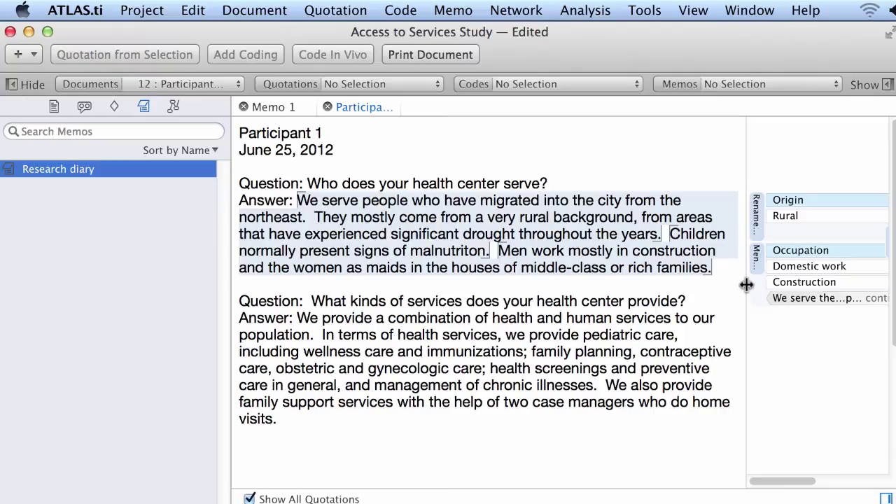
left_click_drag(746, 285, 607, 302)
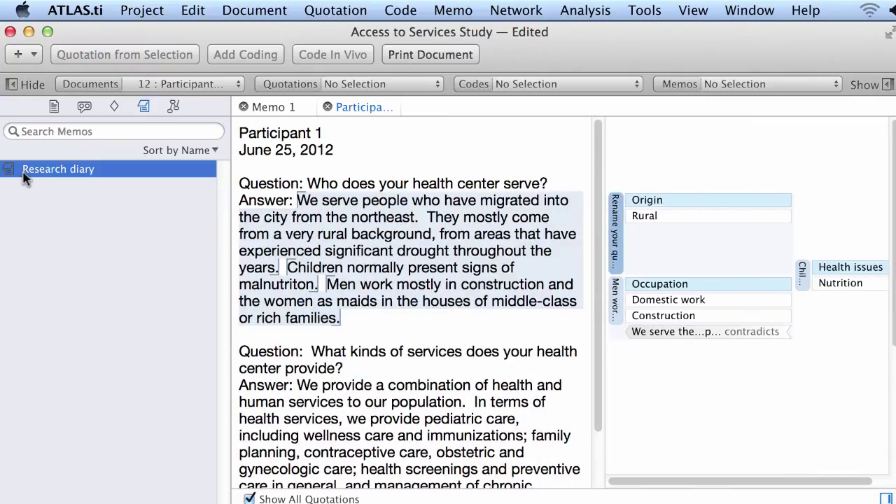
left_click_drag(23, 178, 620, 239)
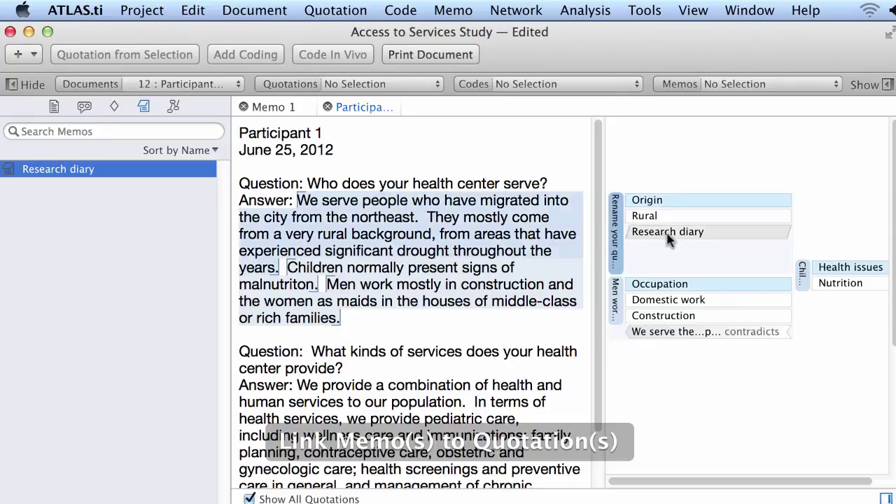